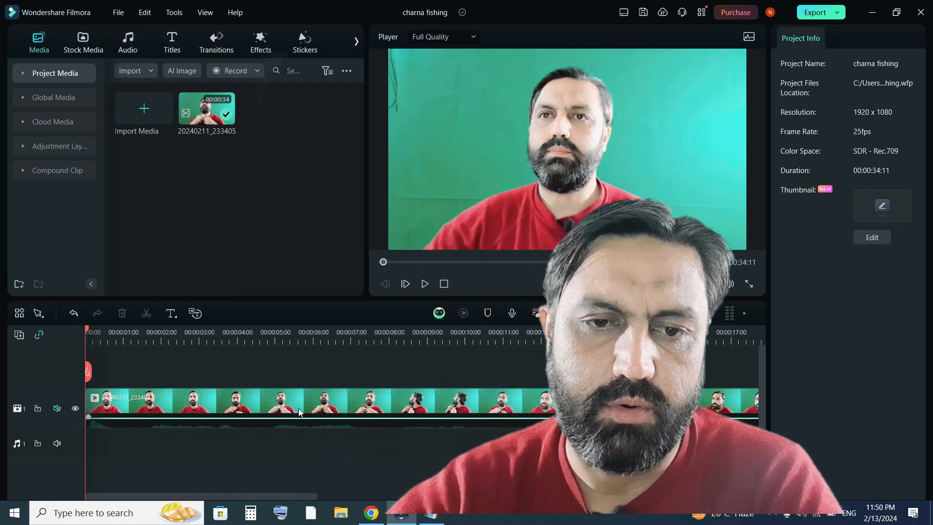
Step: Browse the AI Portrait video effects and download the Gradient Shape effect
click(261, 43)
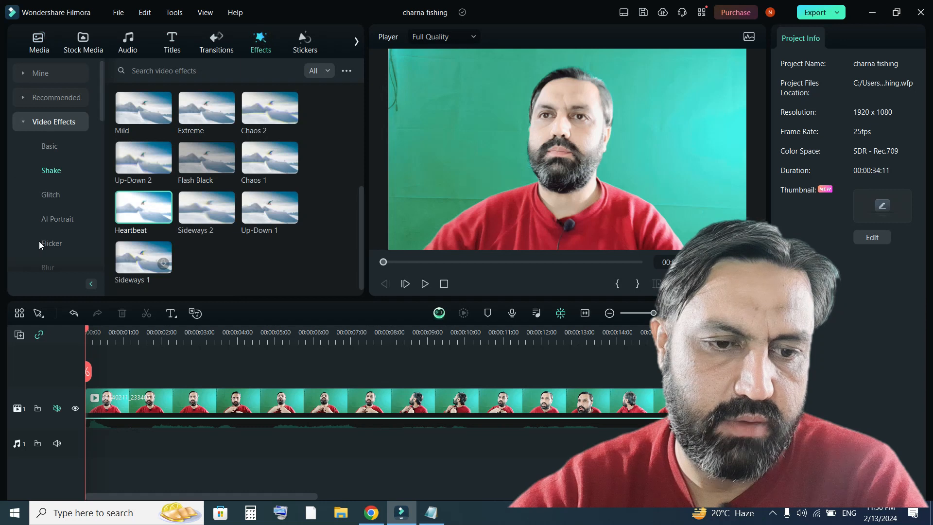
click(54, 220)
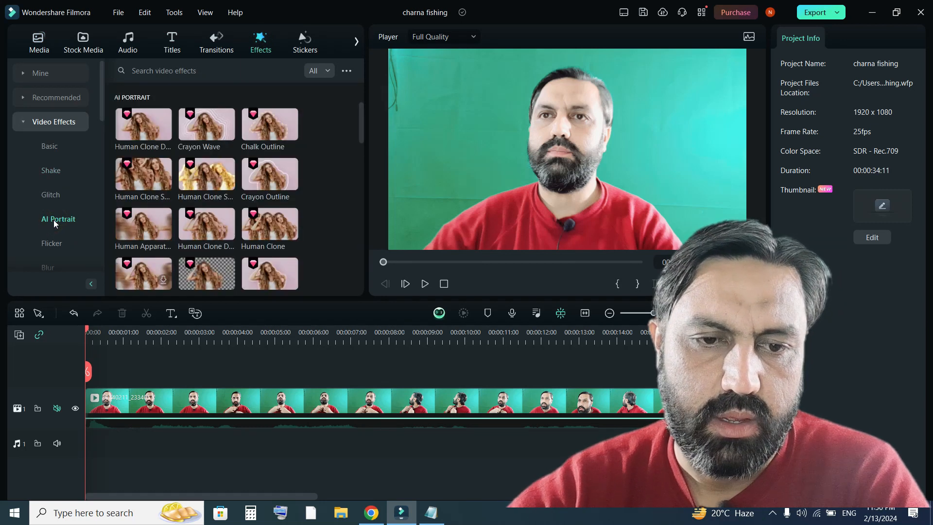
scroll(237, 193, down, 6)
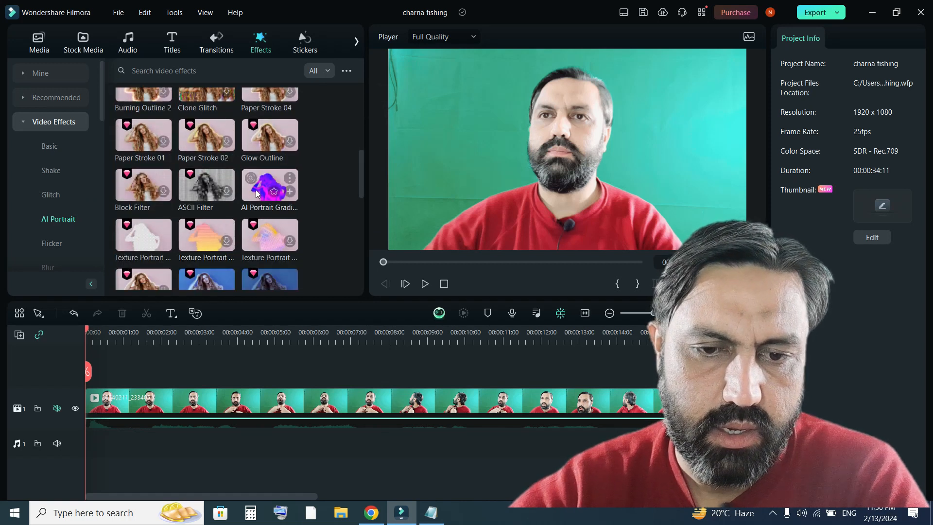
scroll(178, 263, down, 5)
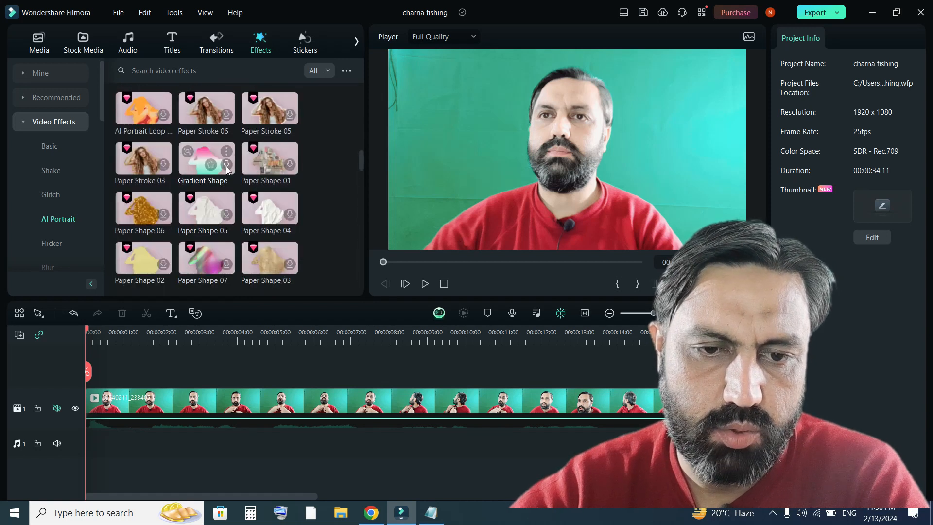
click(227, 165)
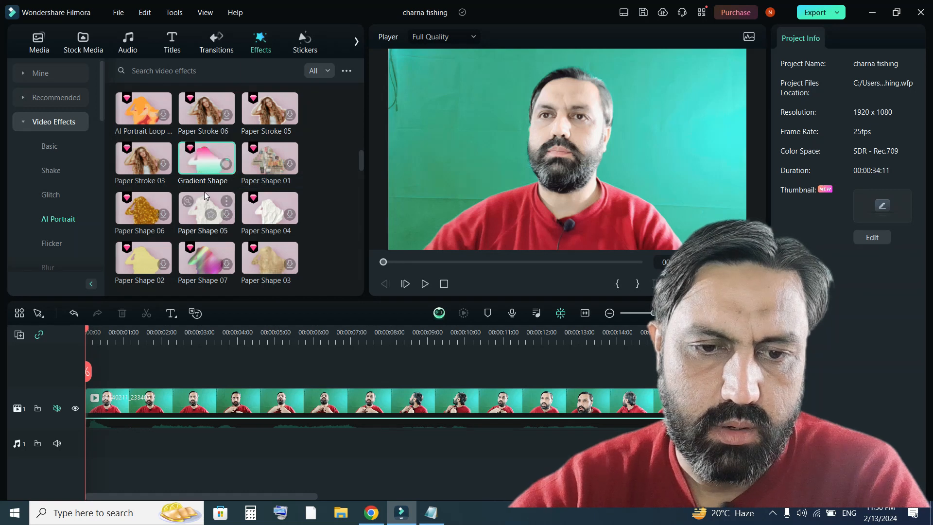
Step: Add the Human Clone Delay 1 effect above the video clip at the very start of the timeline
scroll(221, 194, up, 6)
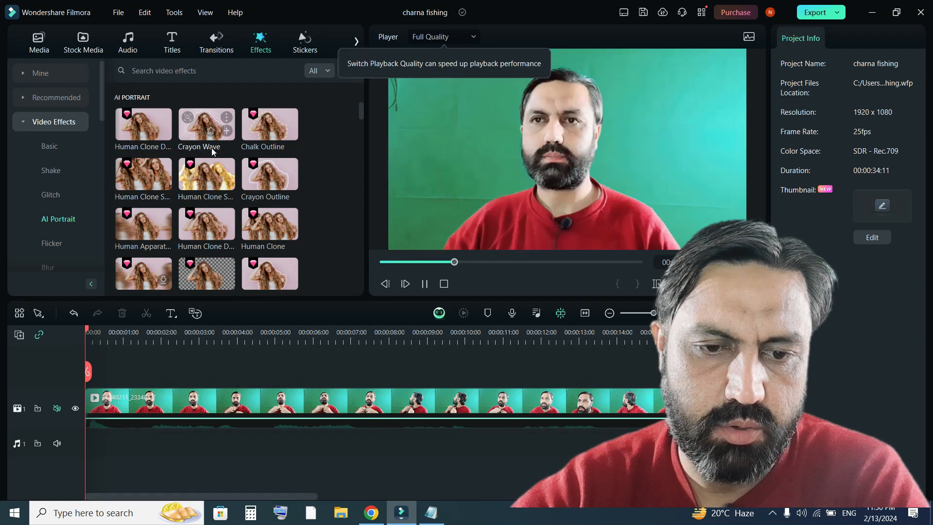
scroll(277, 166, down, 1)
scroll(277, 166, down, 4)
scroll(316, 165, up, 5)
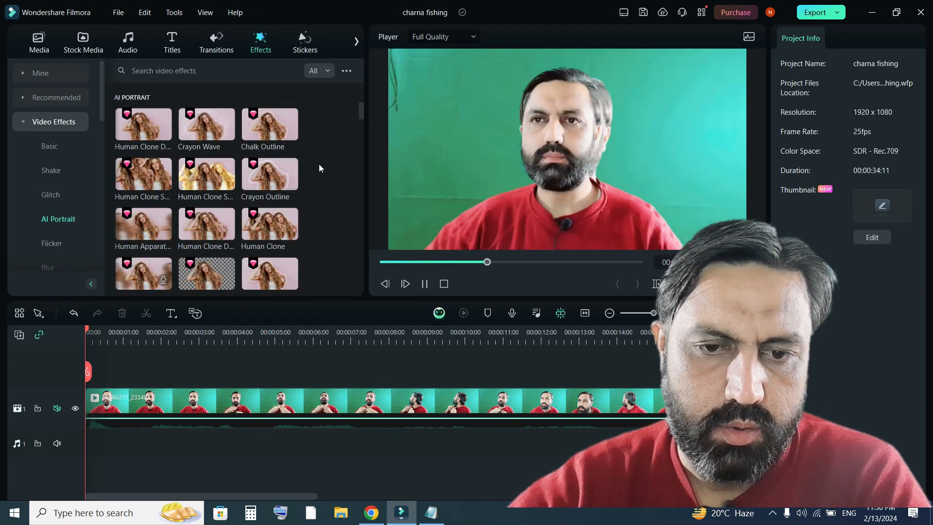
mouse_move(142, 124)
mouse_down()
mouse_move(127, 379)
mouse_move(92, 391)
mouse_move(89, 379)
mouse_up()
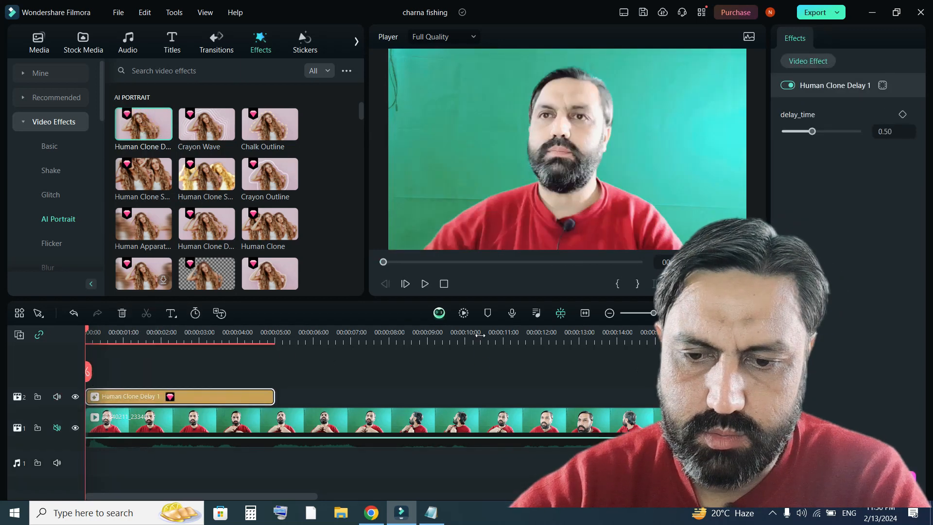
Step: Fit the whole clip in the timeline and add the Crayon Outline effect at about 9 s and Human Clone at about 19.5 s
click(480, 335)
click(585, 313)
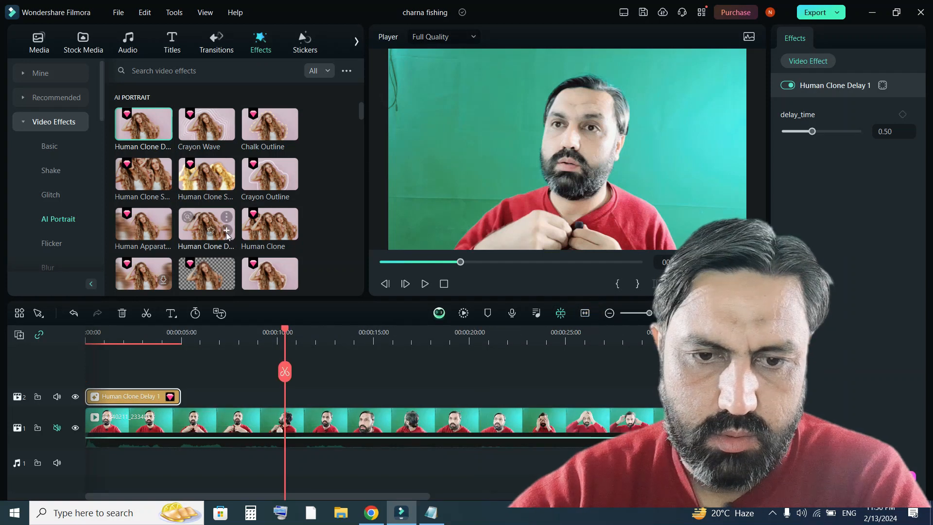
drag(267, 168, 269, 408)
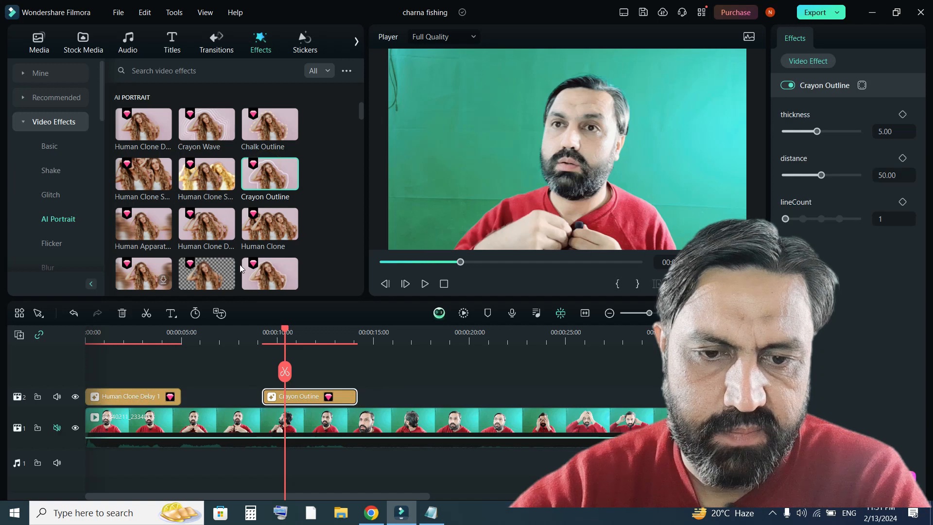
mouse_move(266, 219)
mouse_down()
mouse_move(321, 240)
mouse_move(437, 354)
mouse_move(463, 405)
mouse_up()
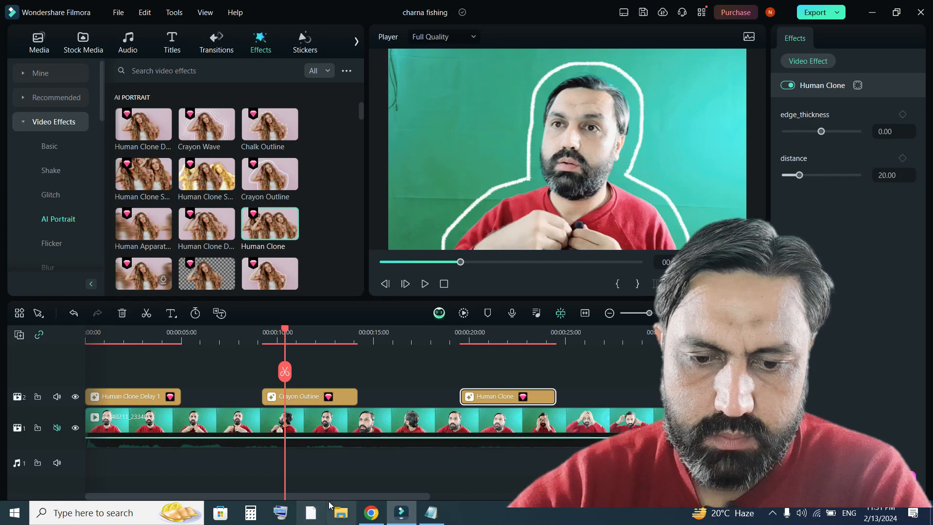
Step: Add the Gradient Shape effect at about 28 s on the effects track and return the playhead to the start
drag(331, 496, 450, 497)
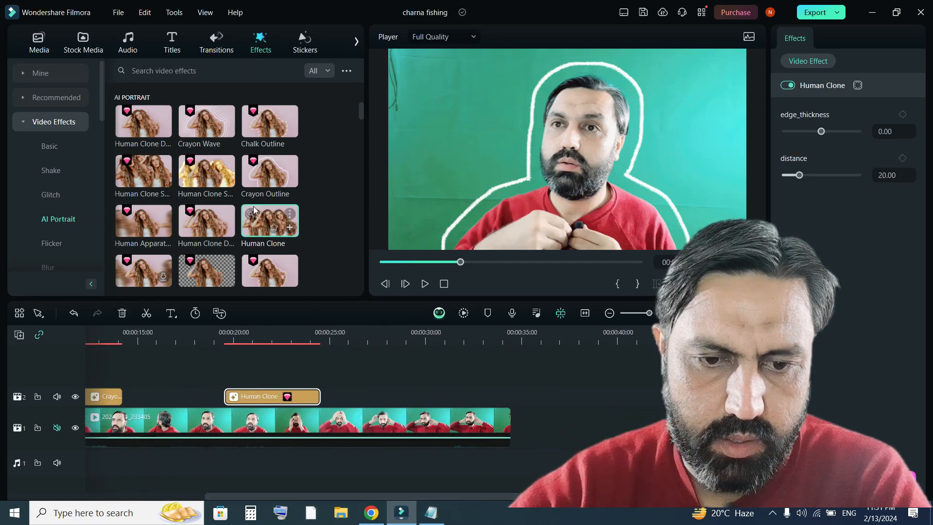
scroll(253, 209, down, 3)
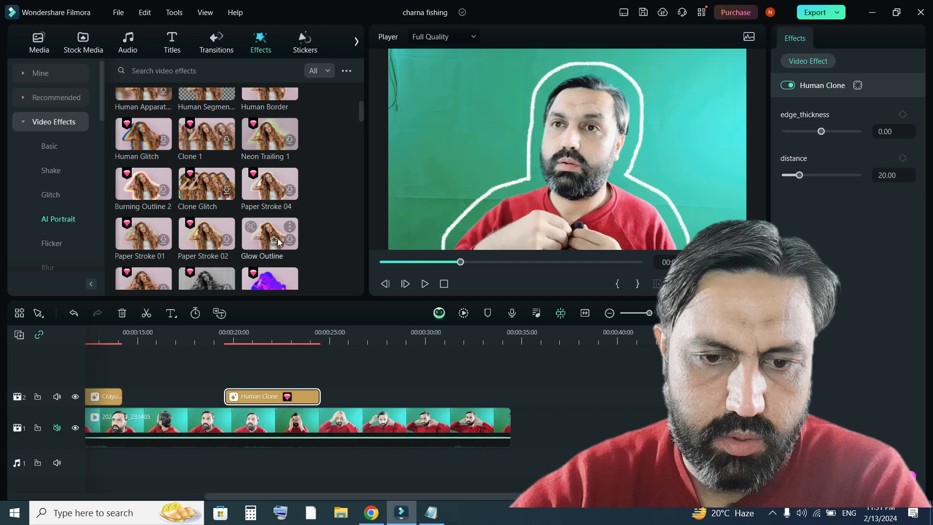
scroll(278, 238, down, 2)
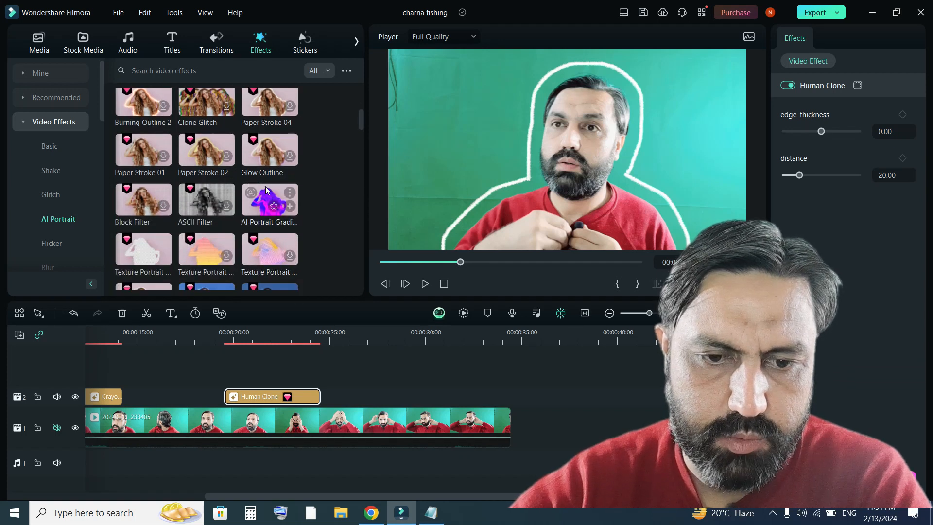
scroll(196, 235, down, 3)
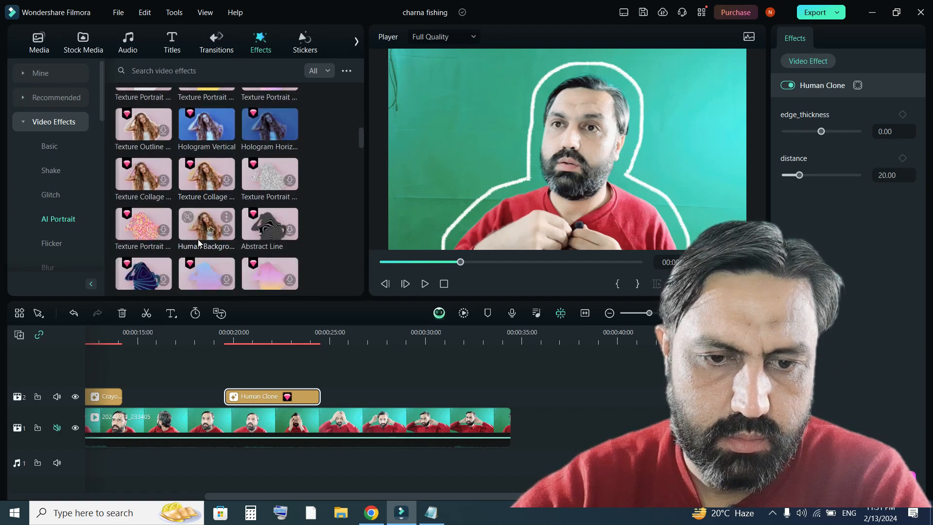
scroll(209, 251, down, 2)
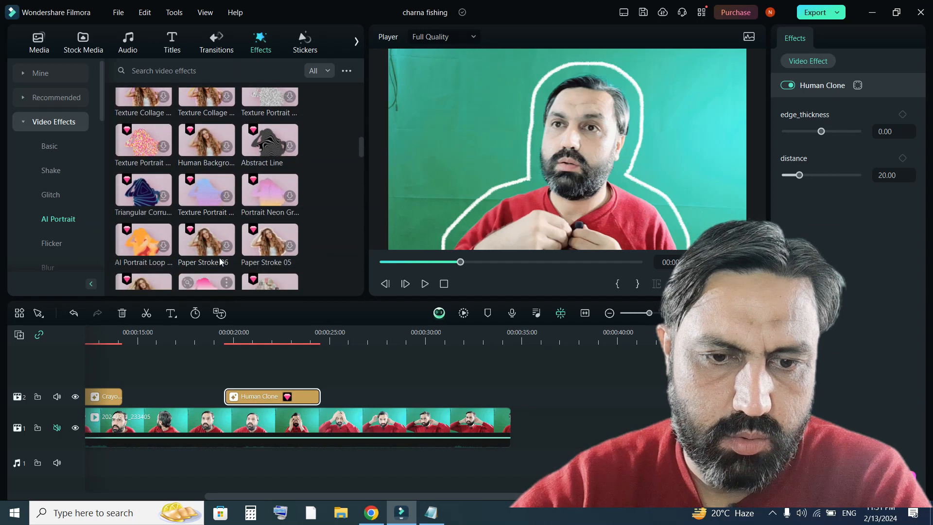
scroll(208, 215, down, 1)
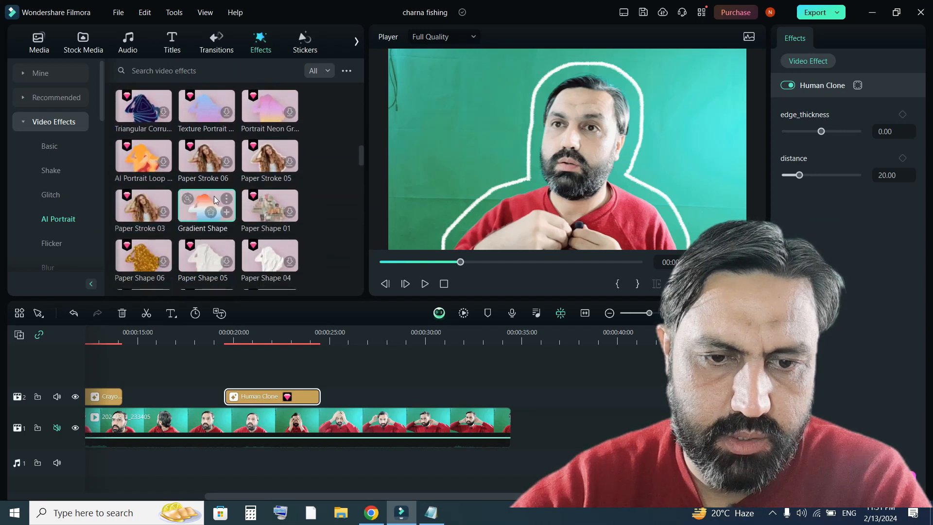
click(213, 196)
drag(203, 197, 397, 399)
click(440, 286)
click(443, 283)
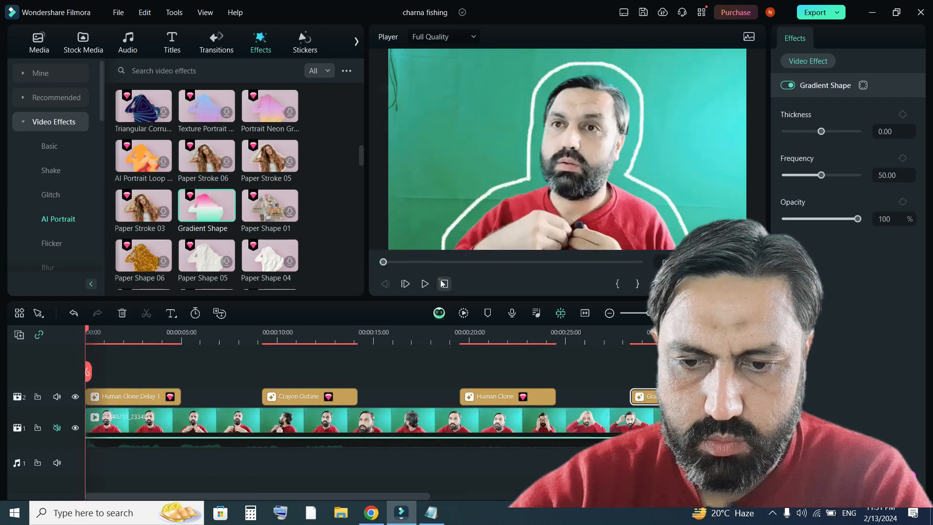
Step: Select the Human Clone Delay 1 effect and play back the beginning of the clip to check it
click(140, 399)
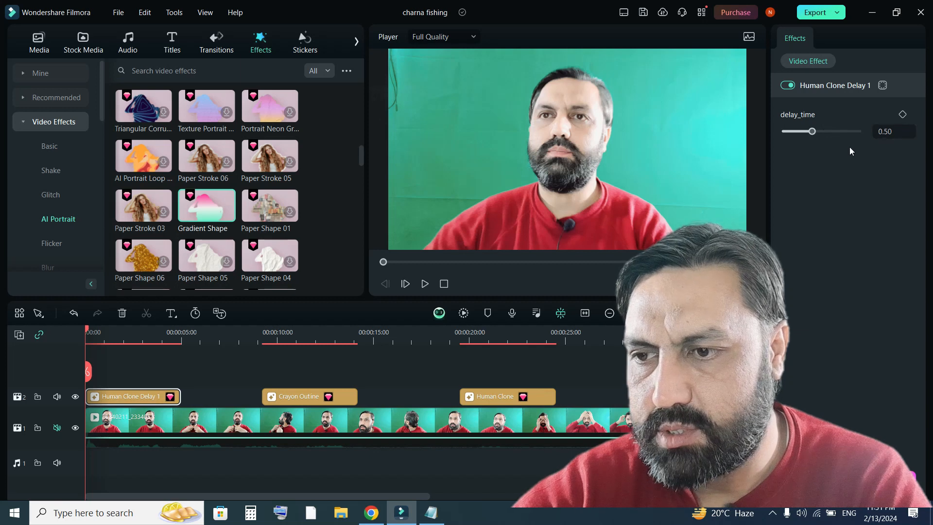
click(426, 285)
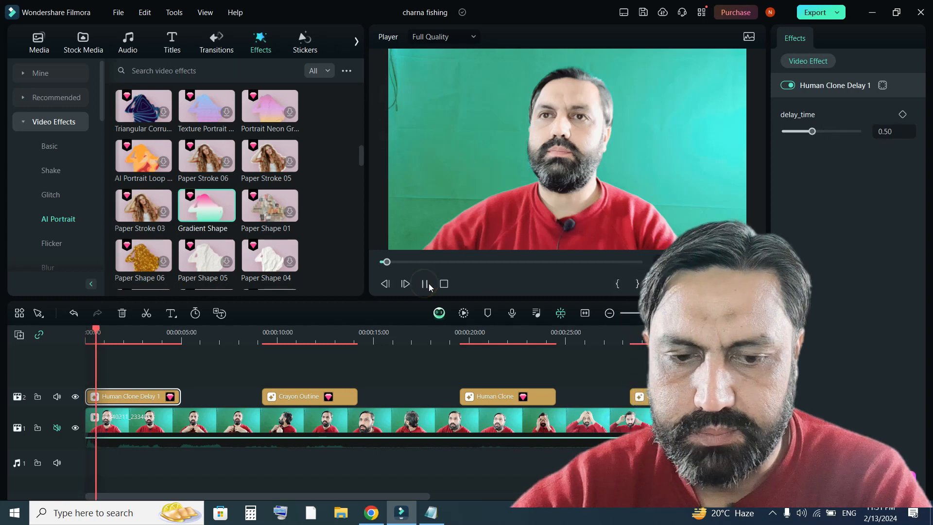
click(425, 284)
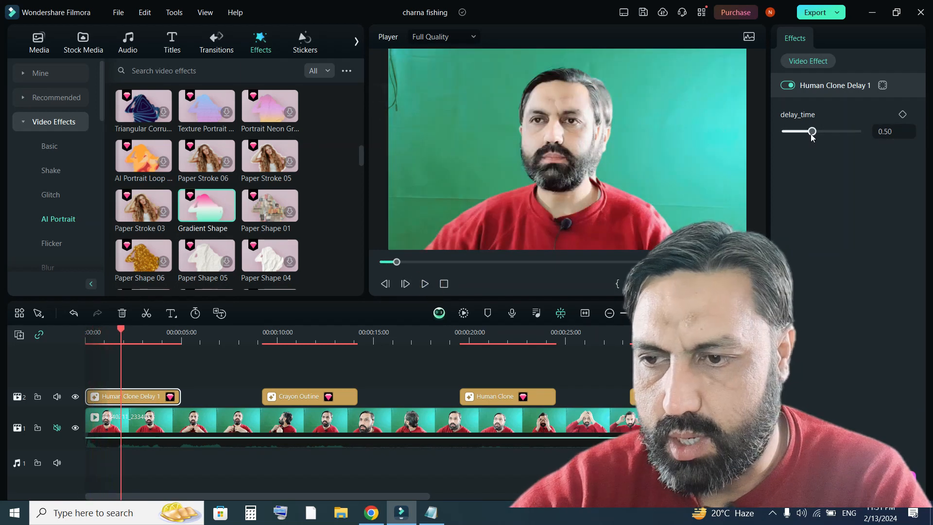
Step: Try delay_time values of 0.76, with a rendered preview, and 0.40 on Human Clone Delay 1, and reset the parameter to its default
drag(812, 131, 836, 141)
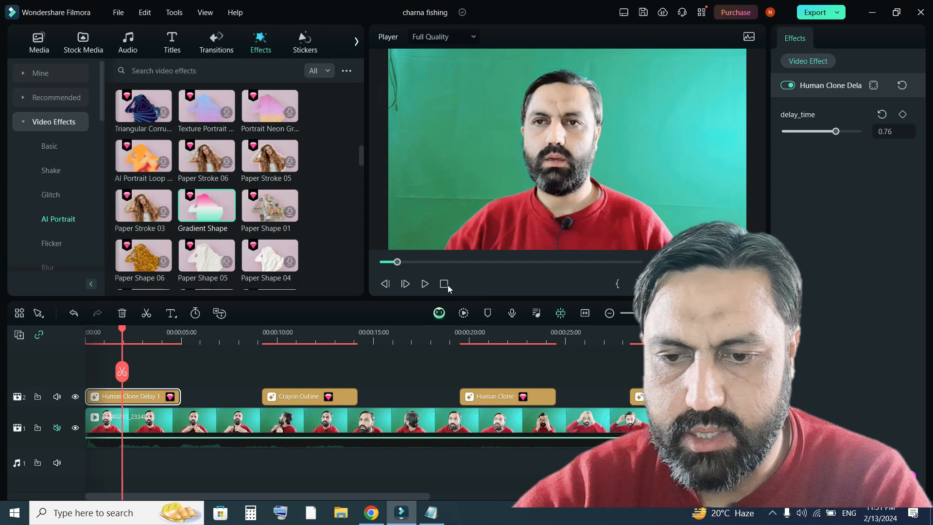
click(426, 284)
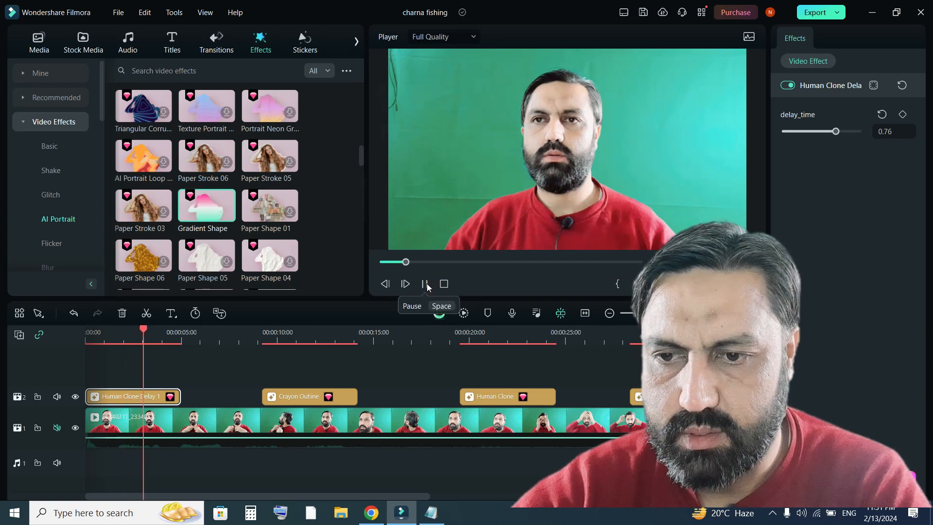
click(427, 284)
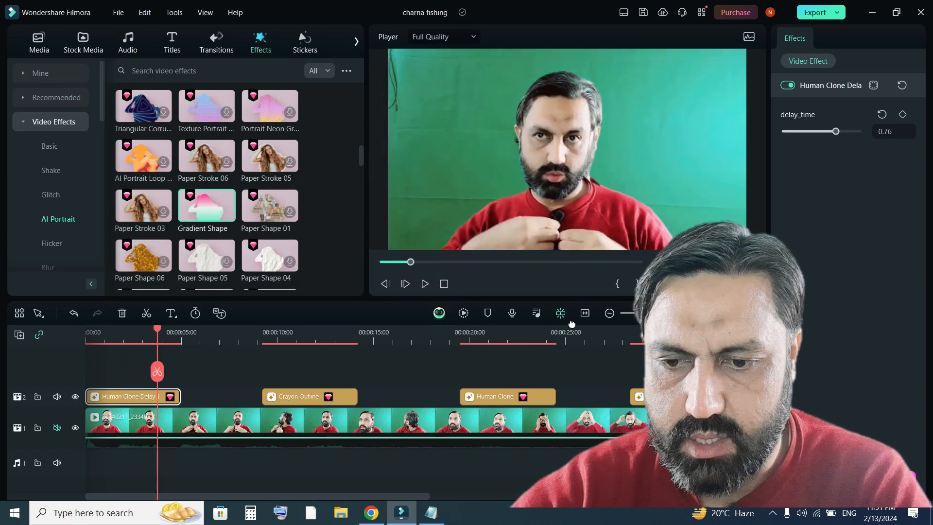
click(466, 312)
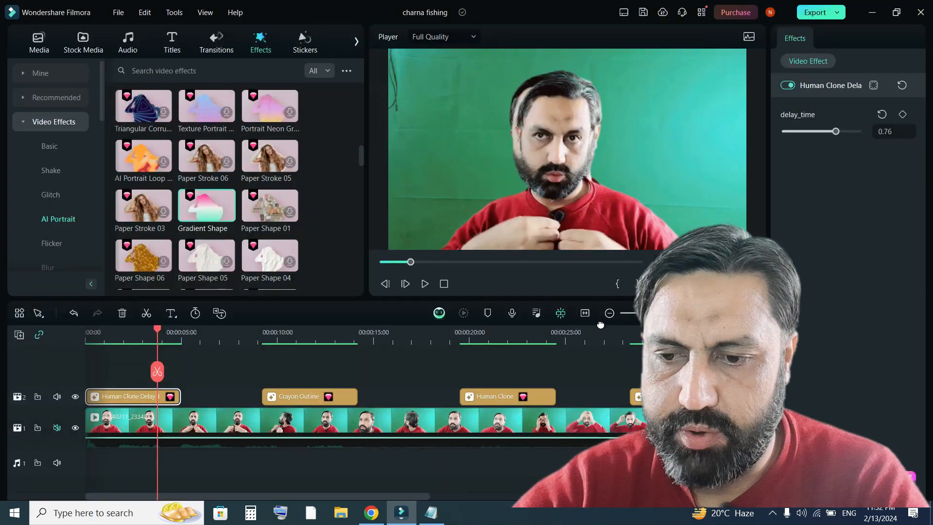
click(444, 284)
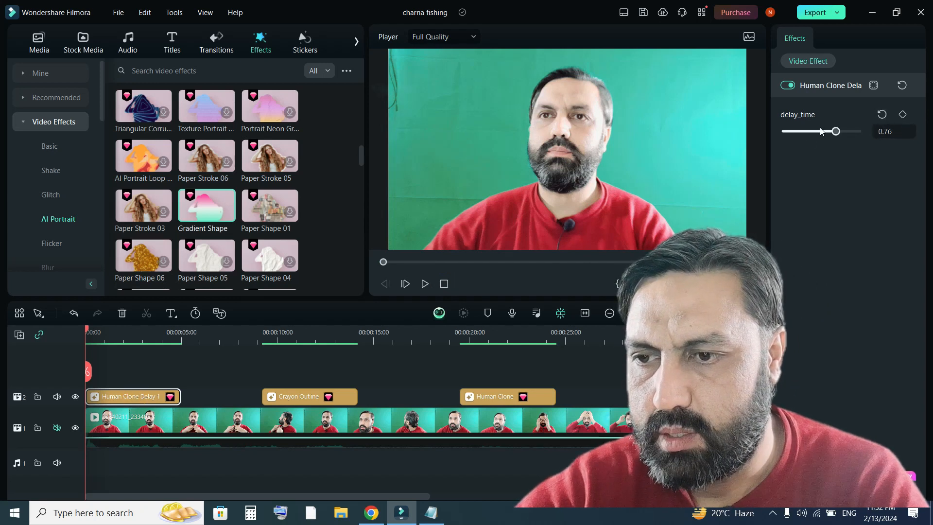
drag(836, 131, 804, 134)
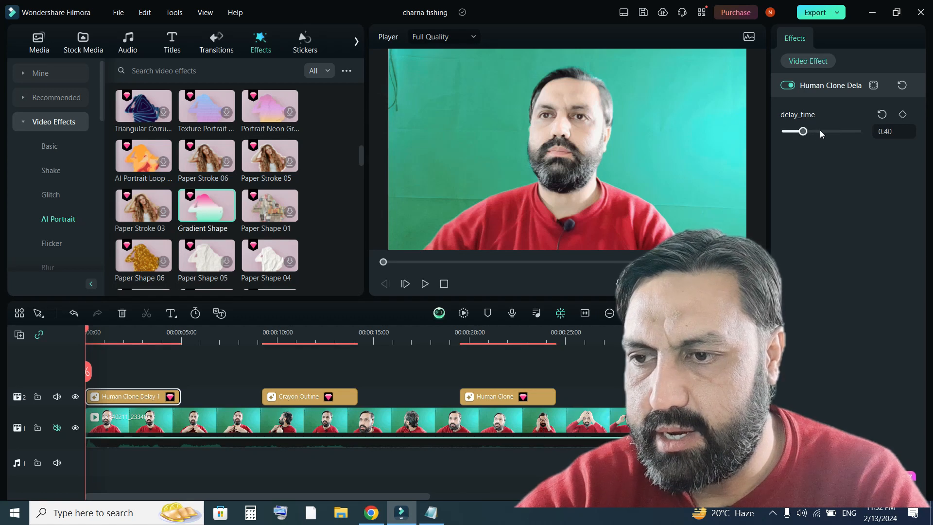
click(882, 115)
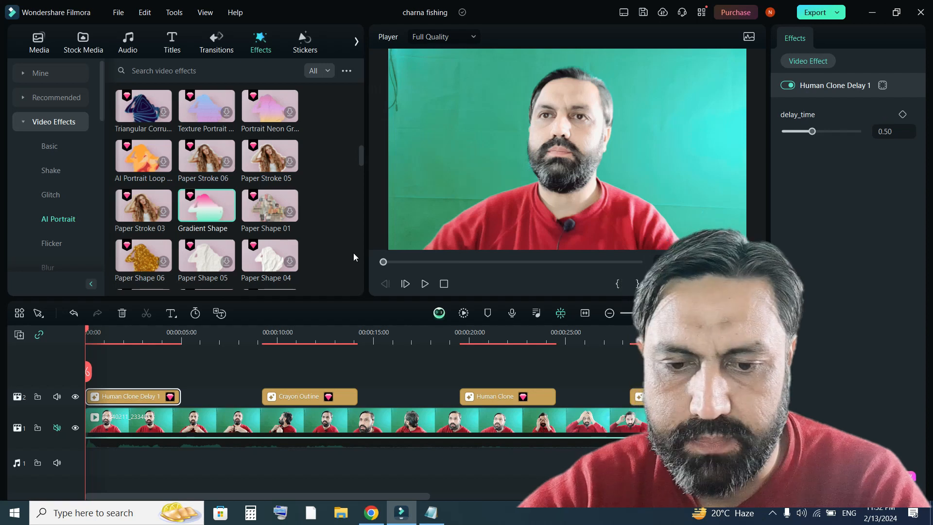
Step: Select the Crayon Outline effect, move the playhead to about 10 s, and set its lineCount to 4
click(302, 398)
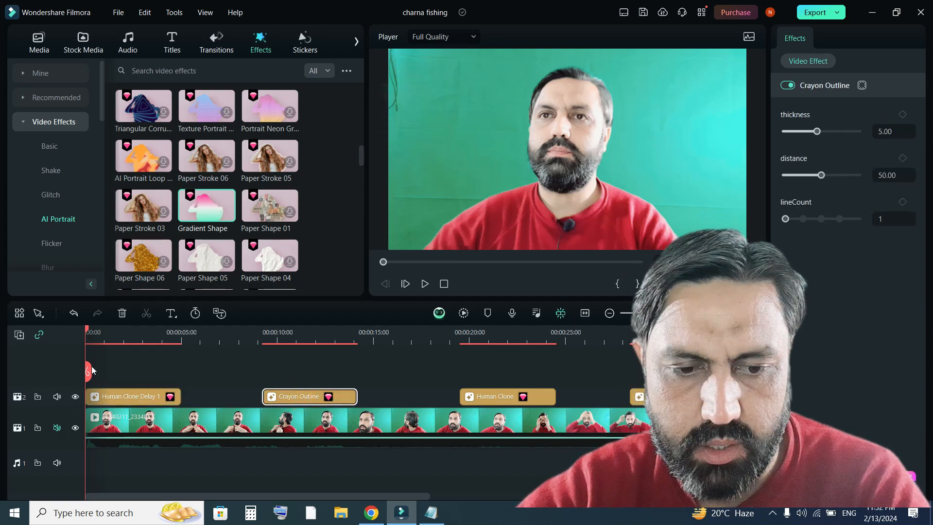
drag(86, 374, 283, 374)
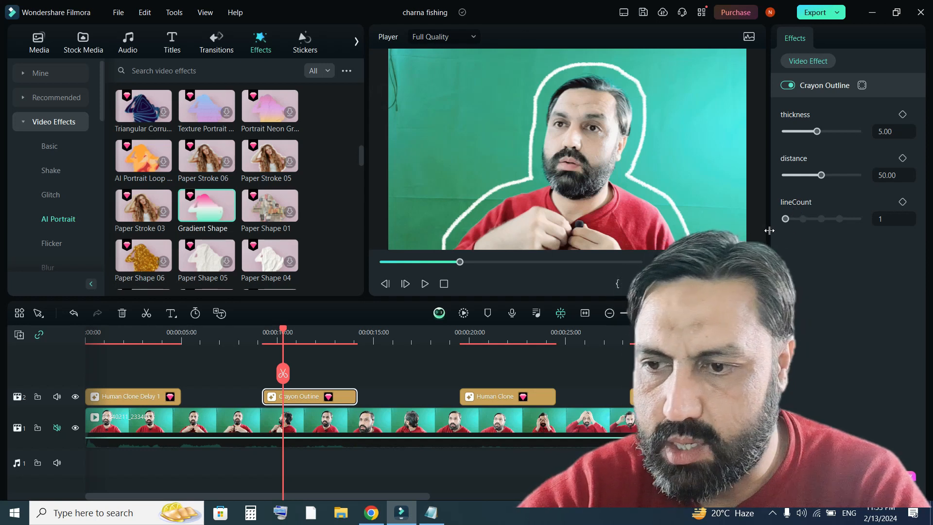
click(803, 219)
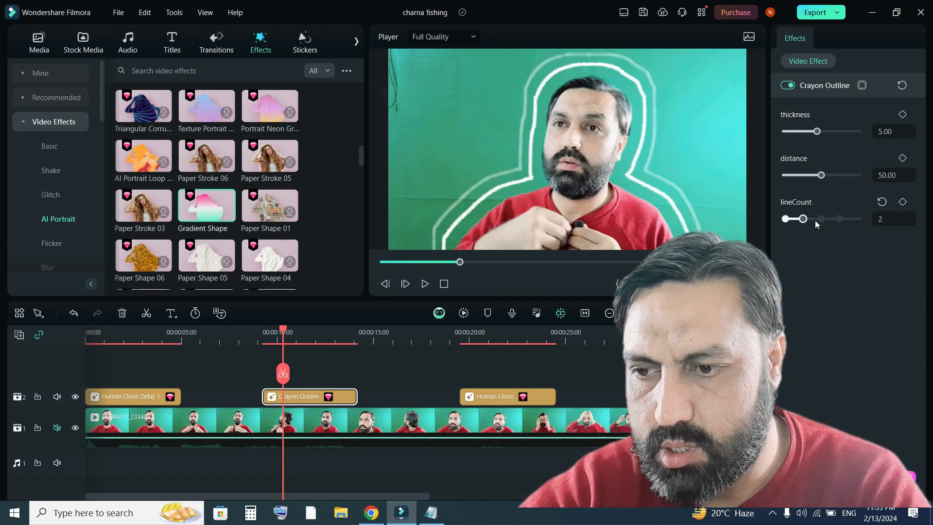
click(820, 219)
click(838, 219)
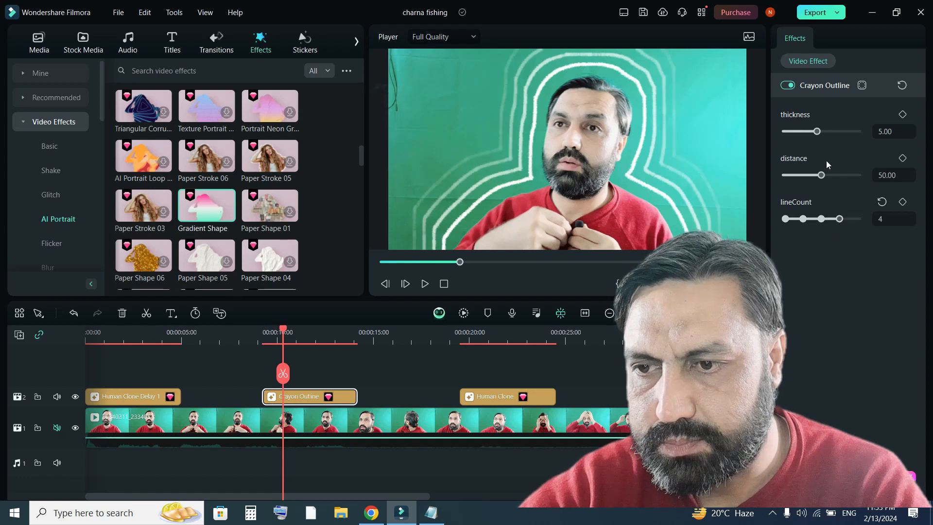
Step: Try a thickness of 10.00 on the Crayon Outline, restore its default, and set the distance to 14.29
drag(818, 135, 884, 136)
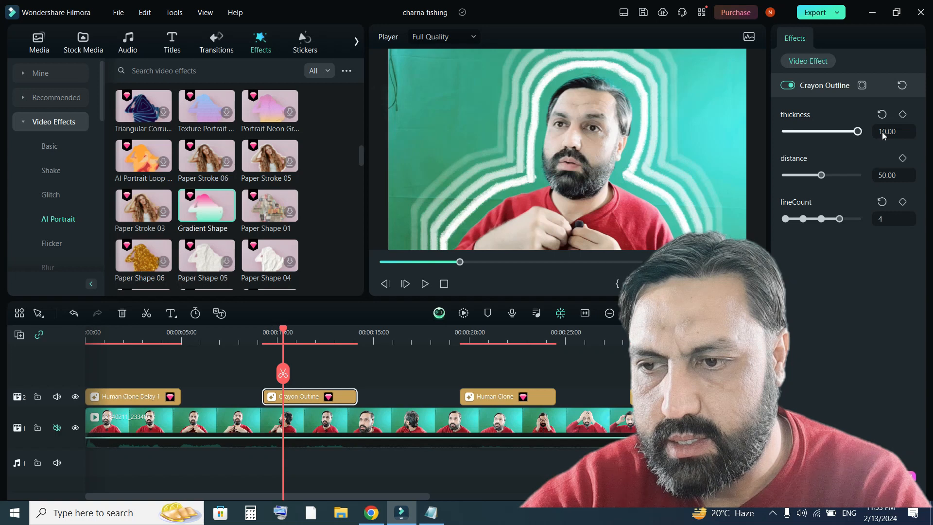
click(882, 114)
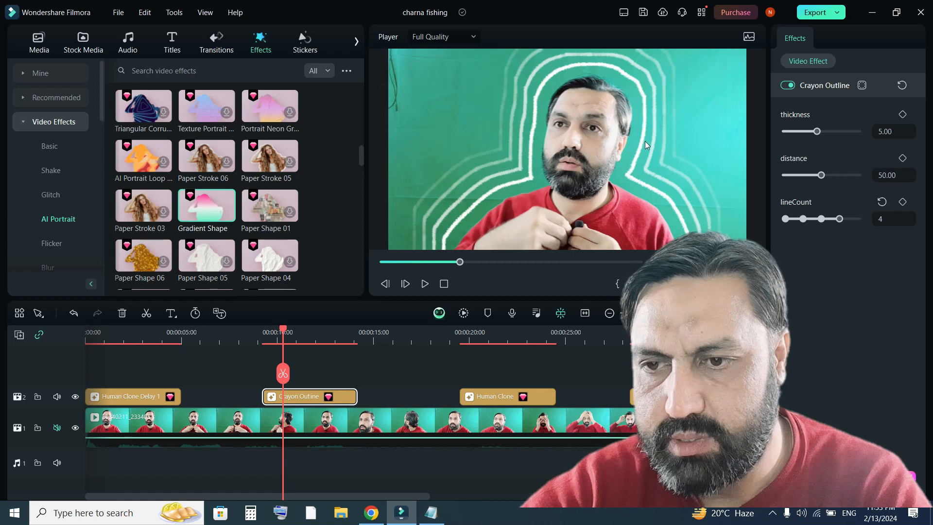
drag(821, 175, 797, 195)
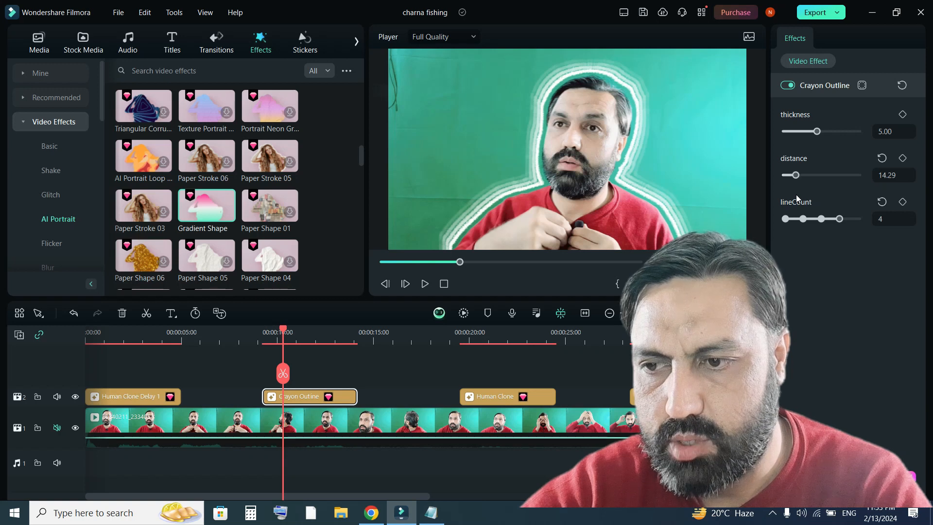
Step: Select the Human Clone effect, move the playhead to about 20 s, and set its distance to 27.73
click(497, 387)
click(500, 396)
mouse_move(286, 369)
mouse_down()
mouse_move(446, 374)
mouse_move(480, 385)
mouse_up()
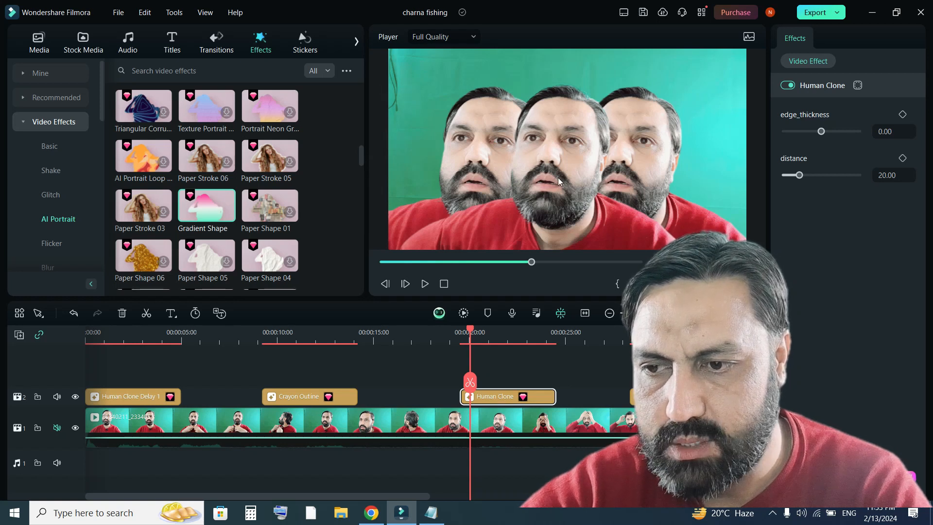
mouse_move(799, 175)
mouse_down()
mouse_move(834, 191)
mouse_move(790, 176)
mouse_move(816, 179)
mouse_up()
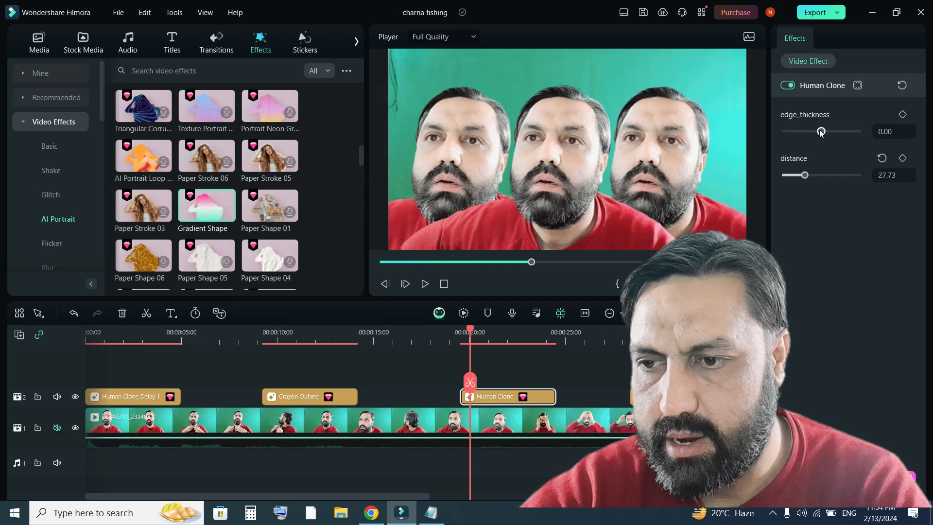
Step: Try edge_thickness values of -15.63 and 18.32 on the Human Clone effect, and reset the parameter to its default
drag(817, 132, 802, 132)
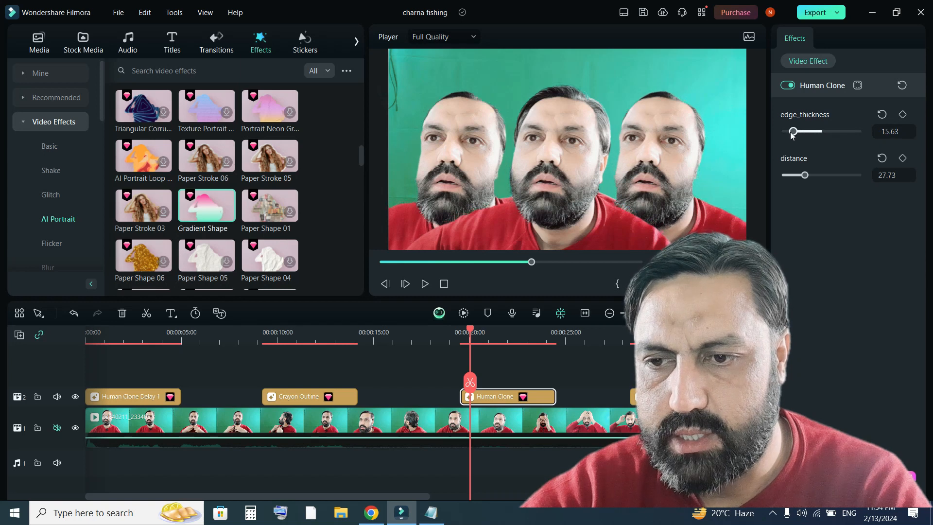
click(856, 133)
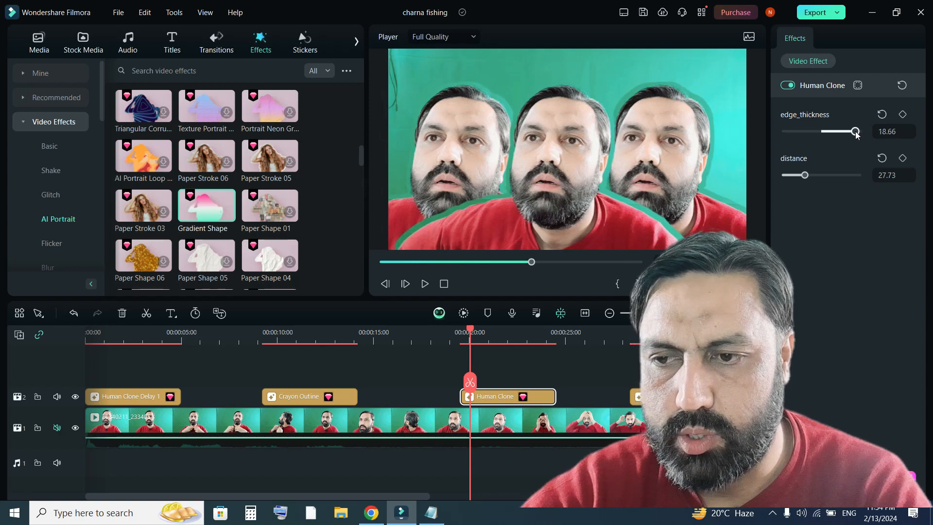
drag(855, 132, 855, 132)
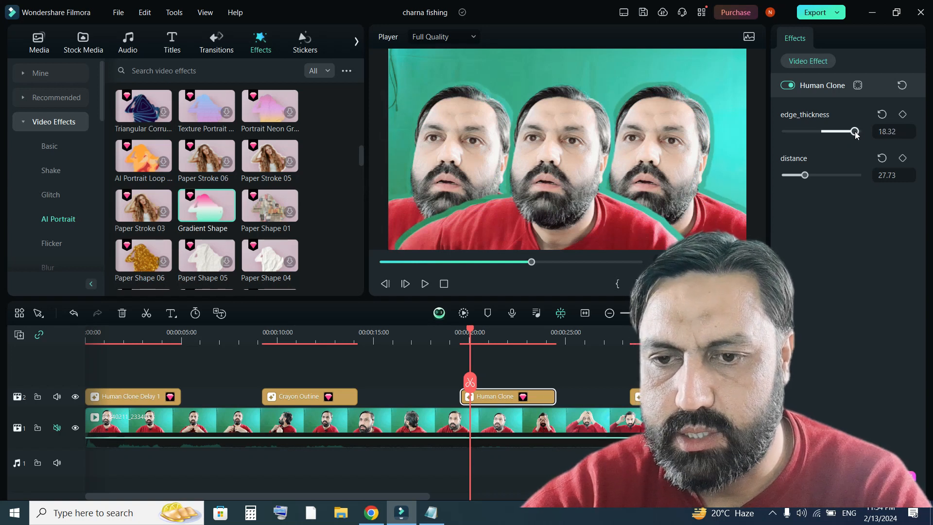
click(882, 114)
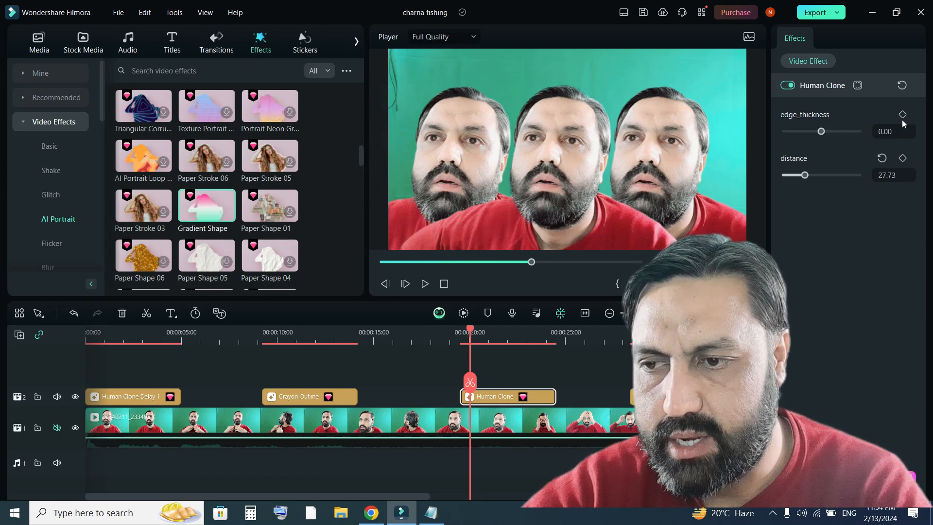
Step: Select the Gradient Shape effect and play a short stretch from its beginning, returning the playhead near its start
click(644, 397)
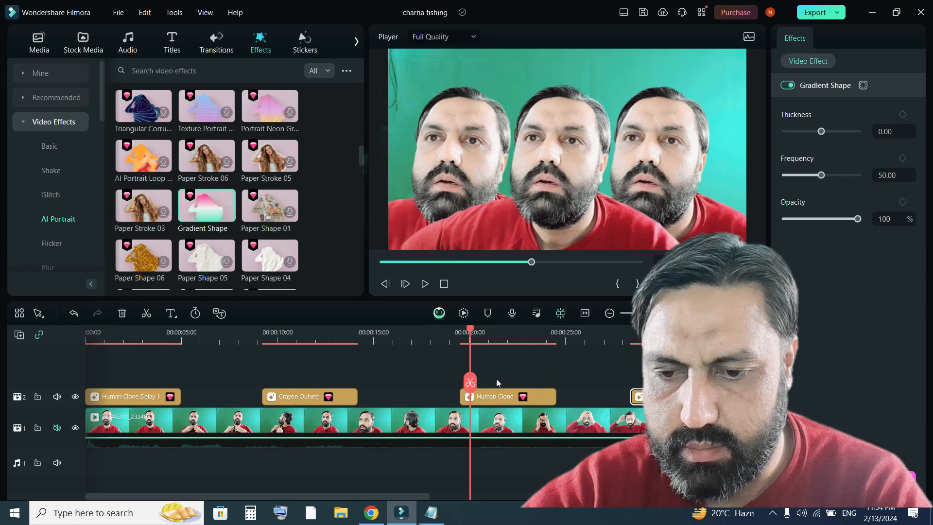
drag(470, 382, 644, 371)
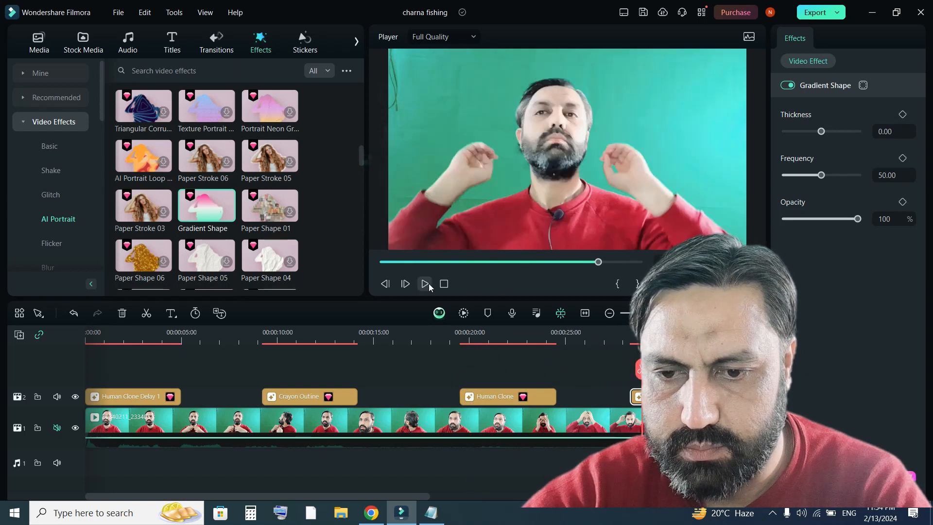
click(423, 284)
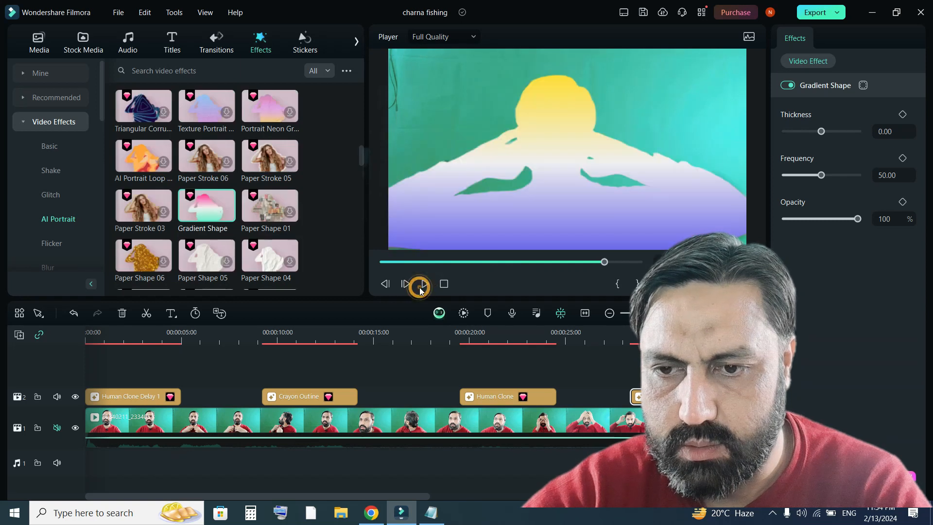
click(421, 284)
drag(673, 370, 666, 370)
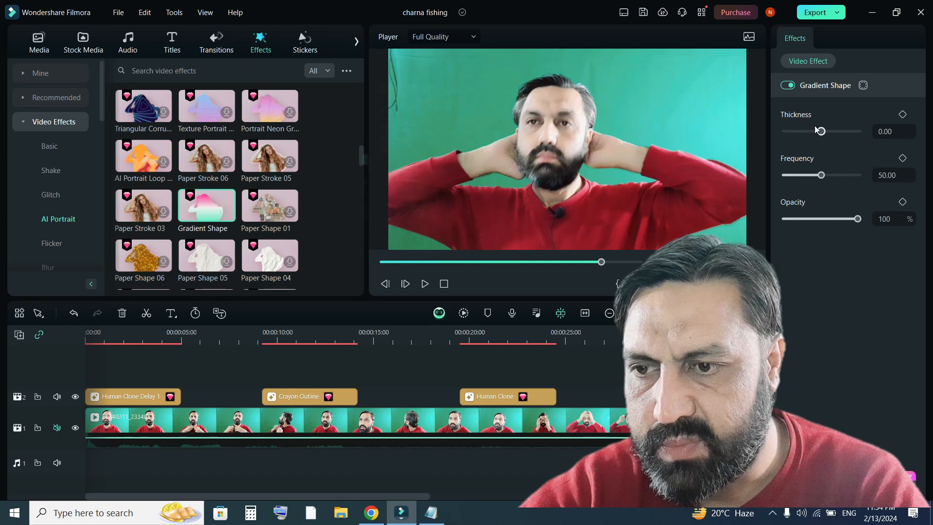
Step: Try a Thickness of -2.94 on the Gradient Shape with a short playback, and set the Thickness to 10.00
drag(812, 132, 810, 132)
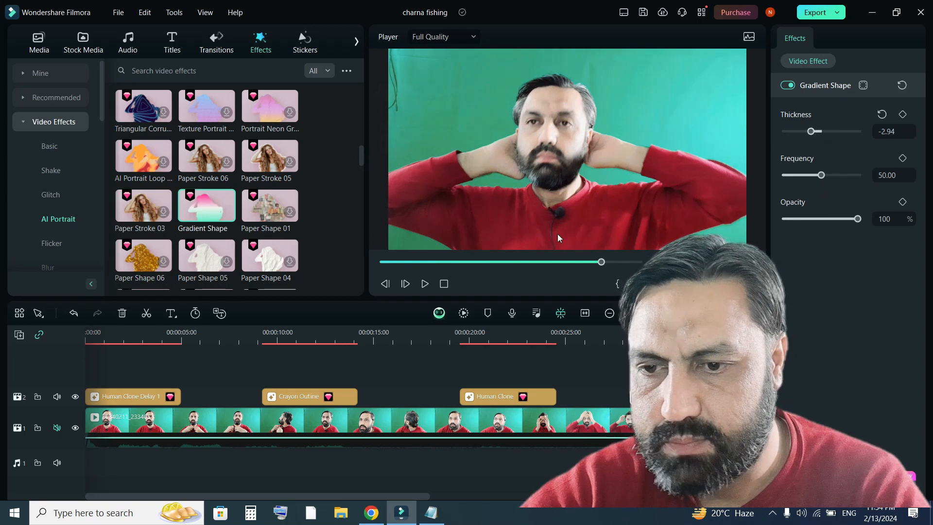
click(425, 285)
click(425, 286)
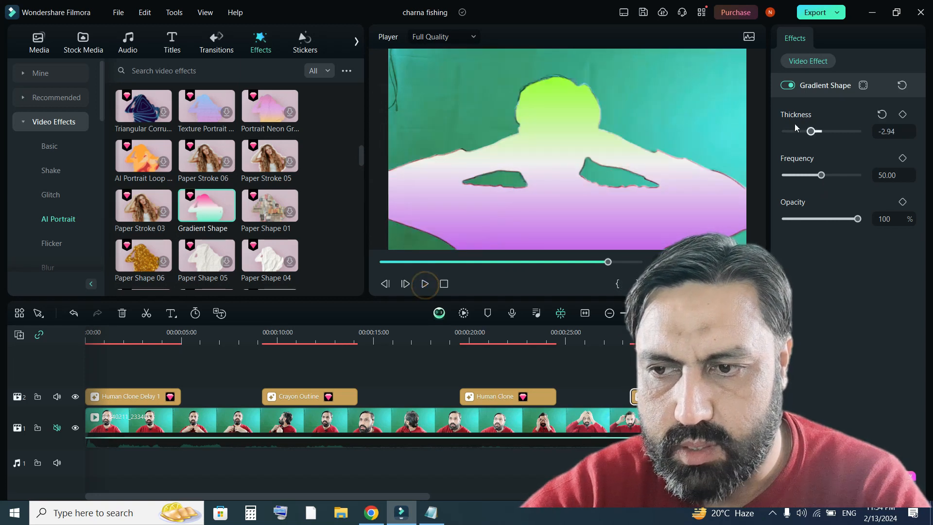
drag(790, 132, 785, 131)
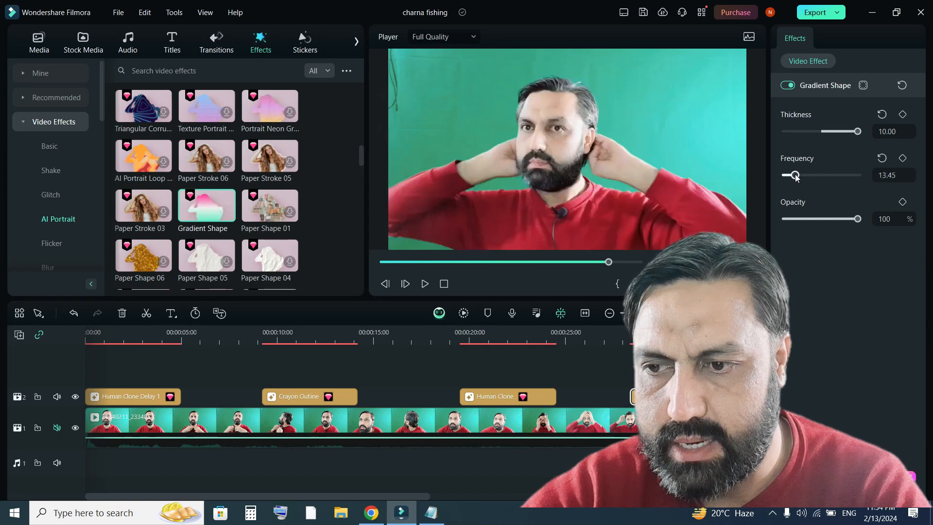
Step: Try a Frequency of 85.71 on the Gradient Shape, restore its default, and set the Opacity to 71%
drag(802, 179, 848, 178)
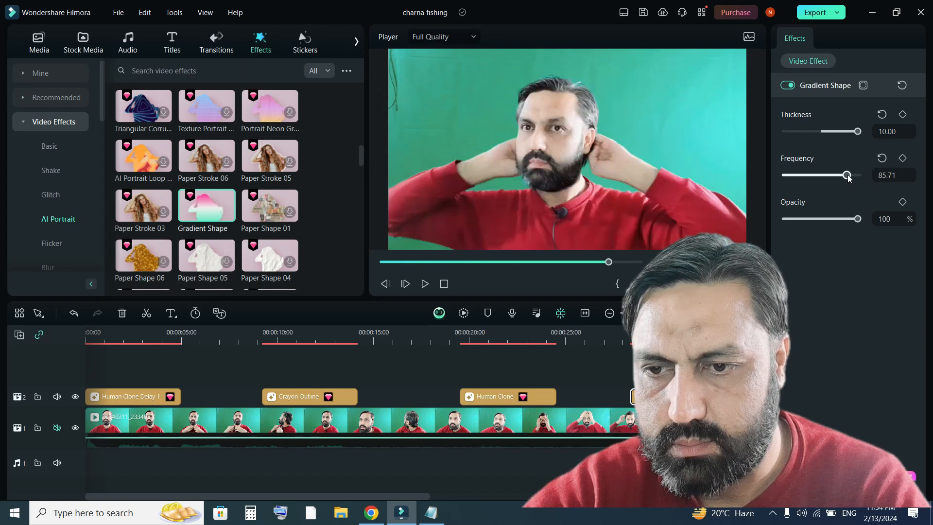
click(881, 159)
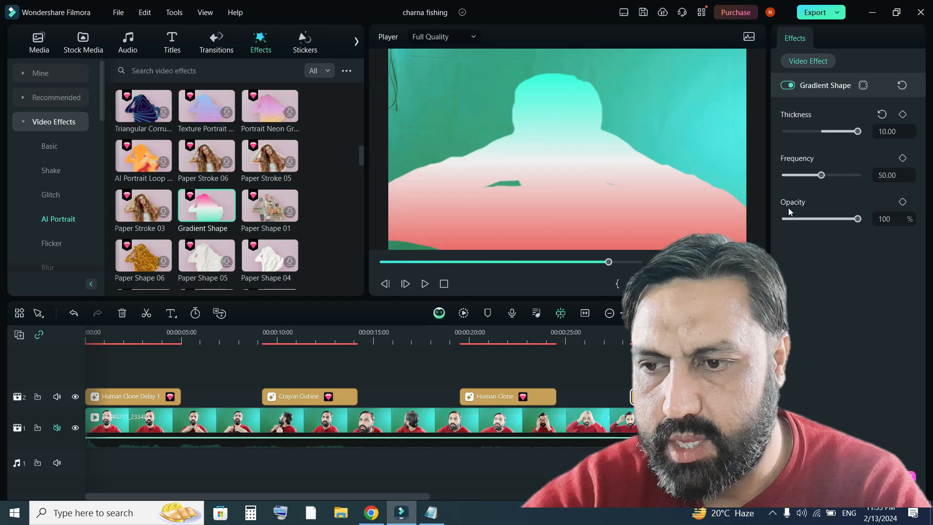
drag(793, 219, 832, 218)
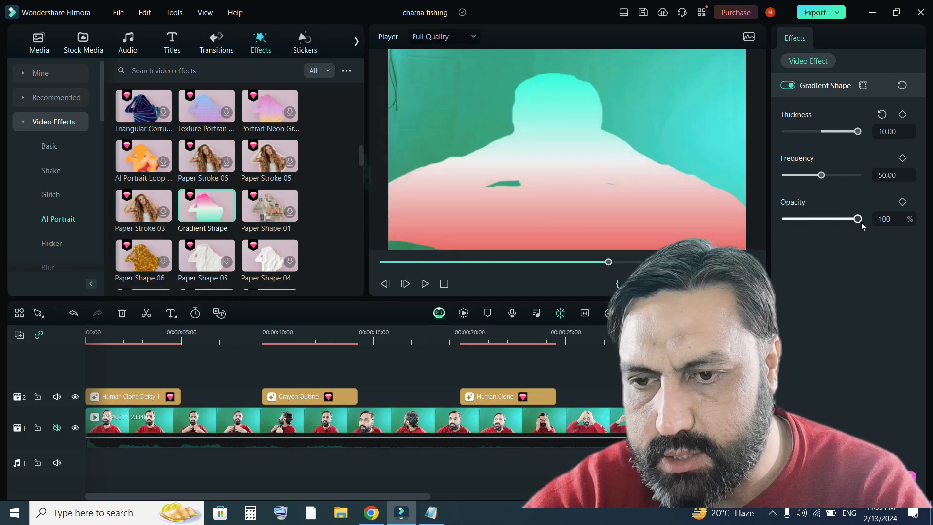
drag(860, 222, 826, 219)
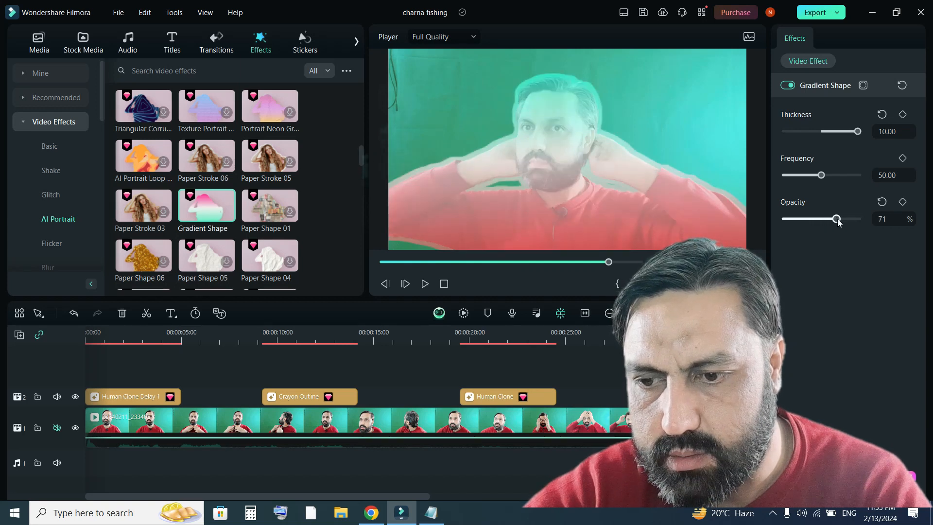
Step: Return the playhead to the start of the timeline and play back the video with all effects
click(444, 284)
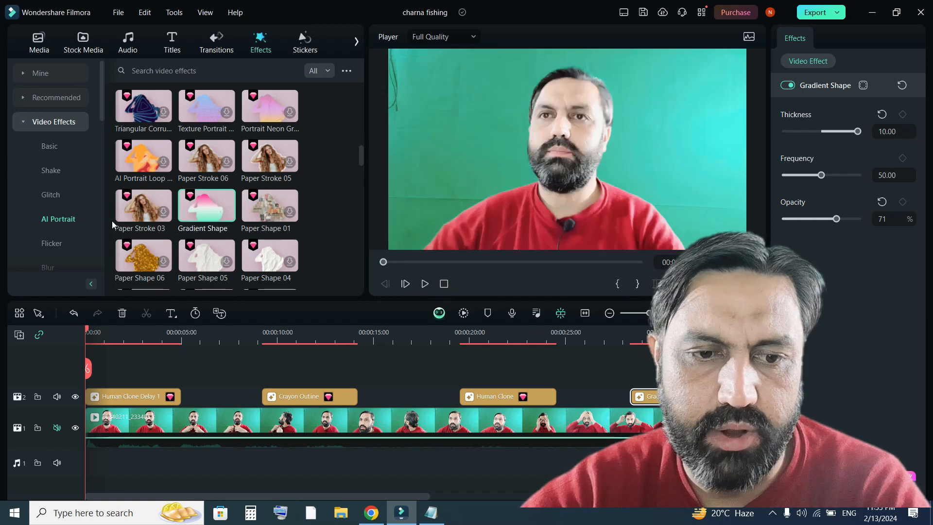
click(424, 284)
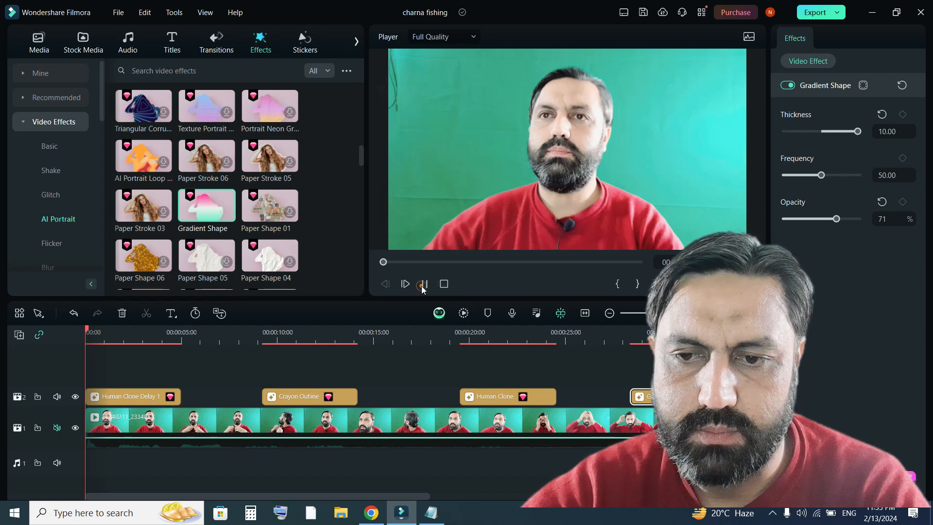